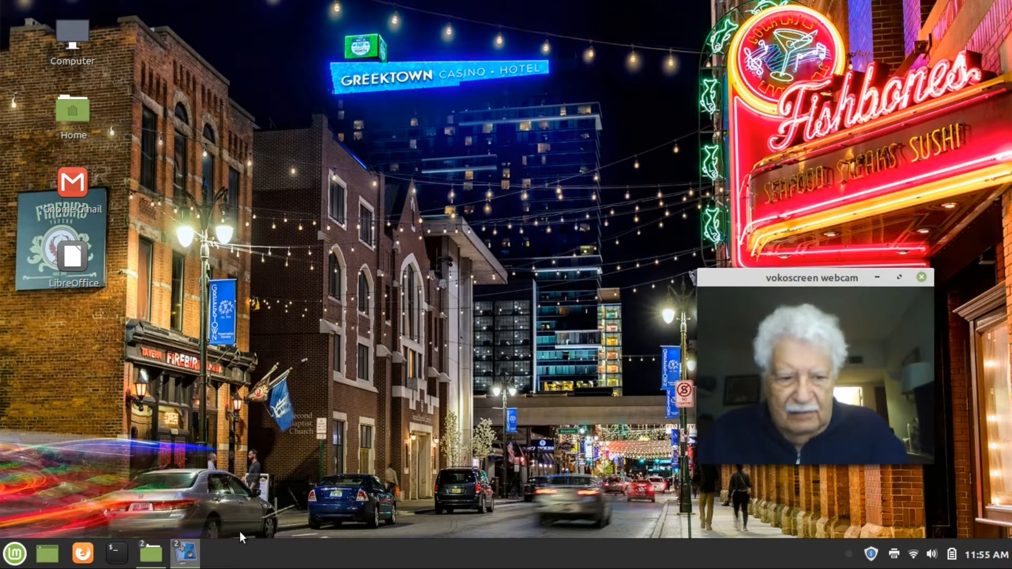
- Bring up the Heavens Door folder window, move the webcam preview aside and go to the end of the file list
left_click(158, 552)
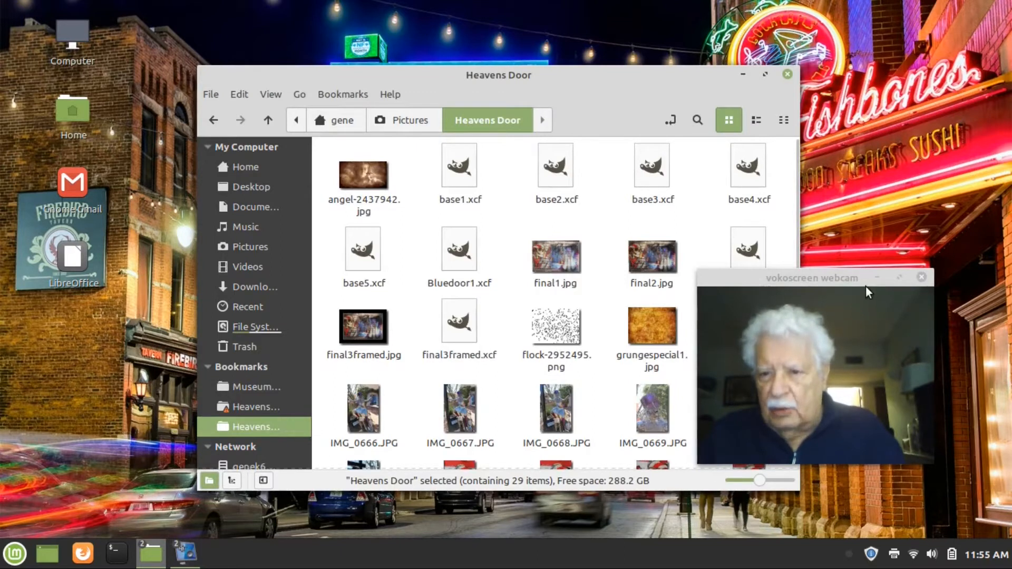
left_click_drag(861, 283, 956, 342)
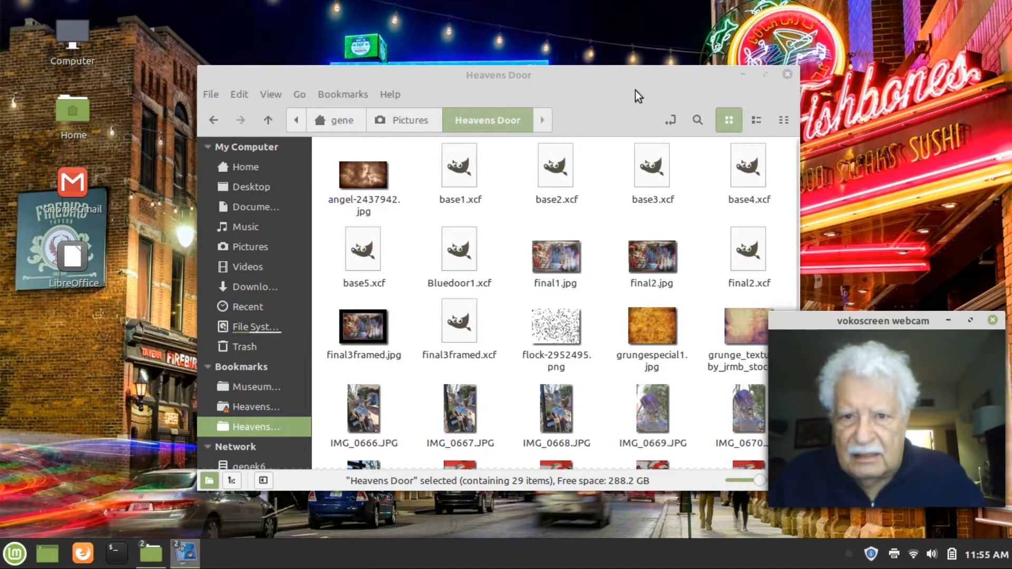
left_click(621, 106)
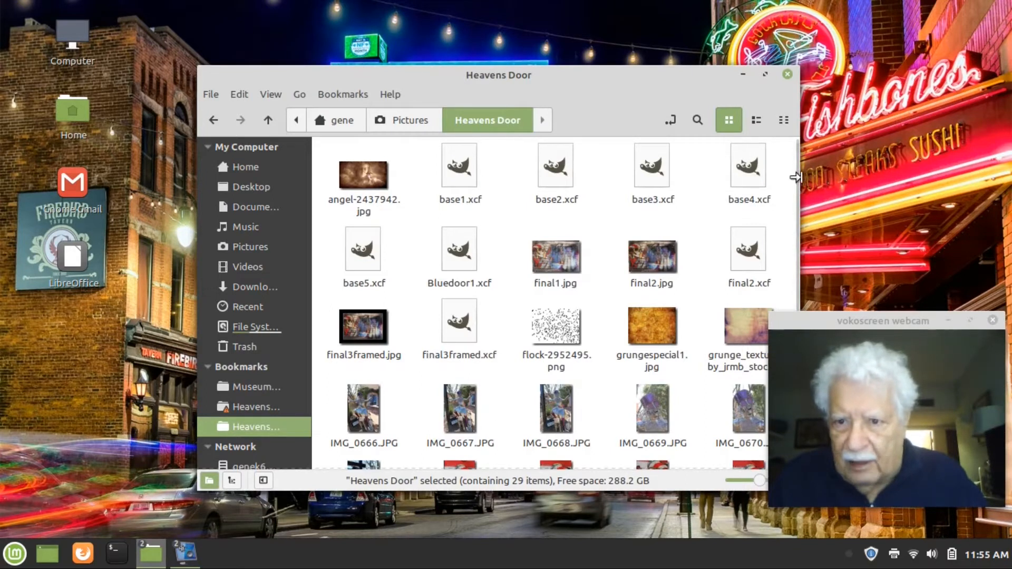
left_click_drag(794, 220, 820, 353)
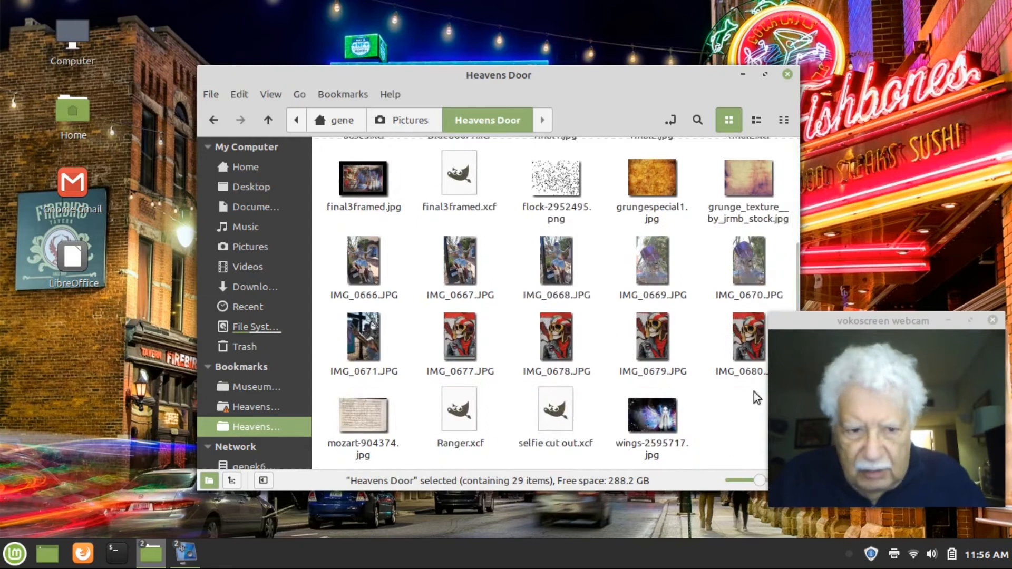
- View mozart-904374.jpg and IMG_0679.JPG in turn, closing each image after viewing it
double_click(360, 418)
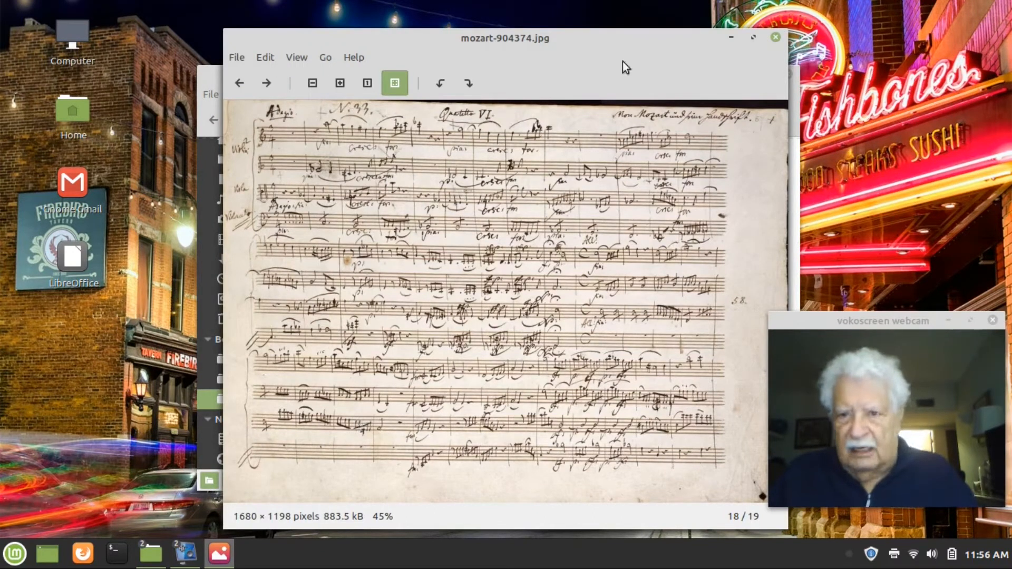
left_click(775, 38)
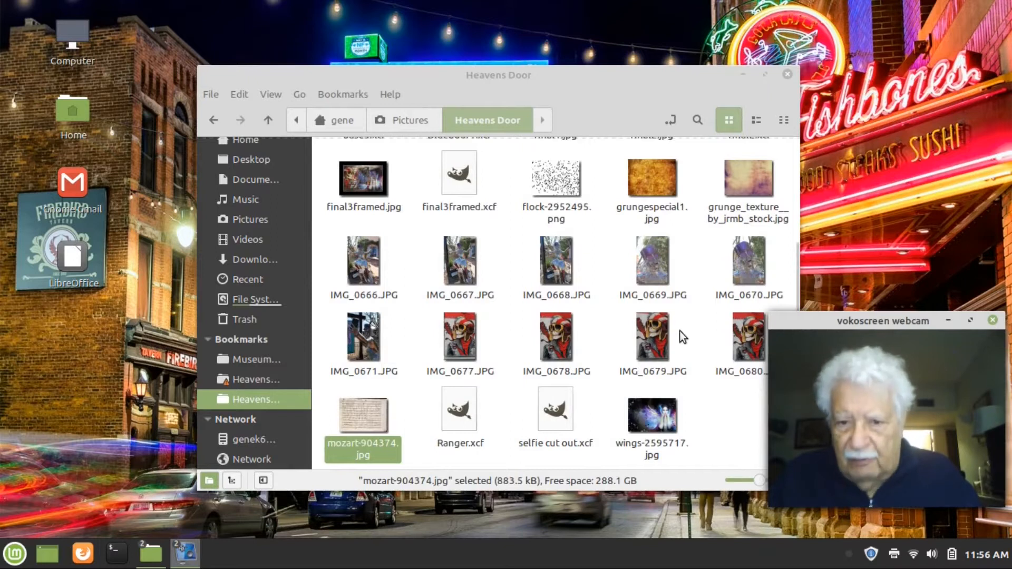
double_click(653, 343)
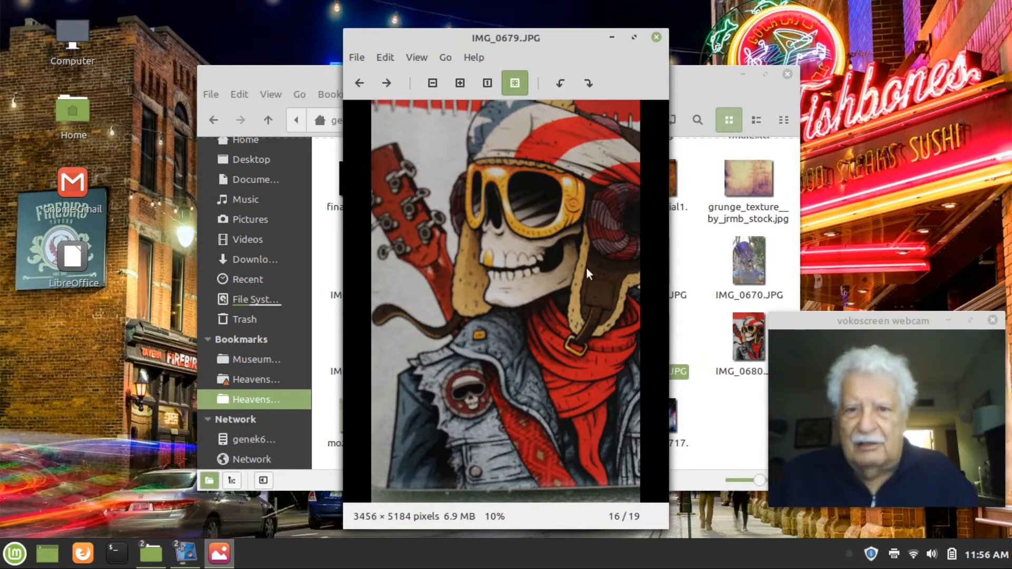
left_click(654, 38)
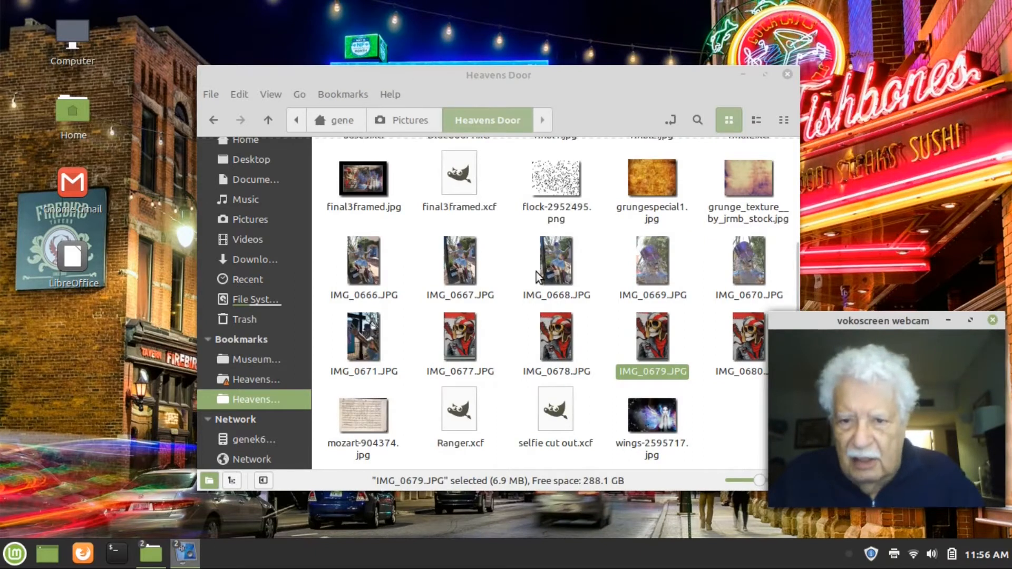
- View the source images IMG_0668.JPG, IMG_0670.JPG and wings-2595717.jpg one after another, closing each one
double_click(562, 263)
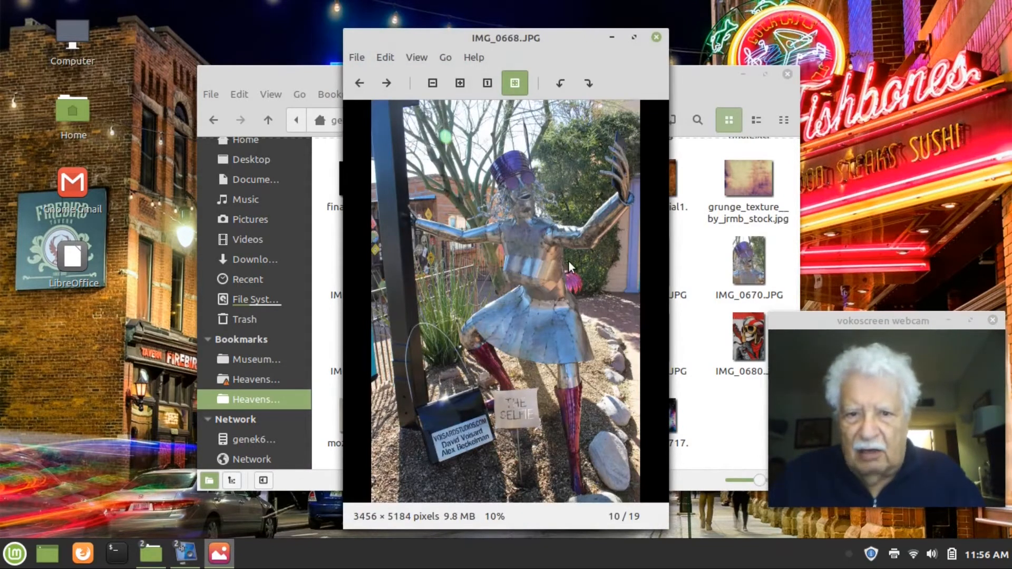
left_click(656, 39)
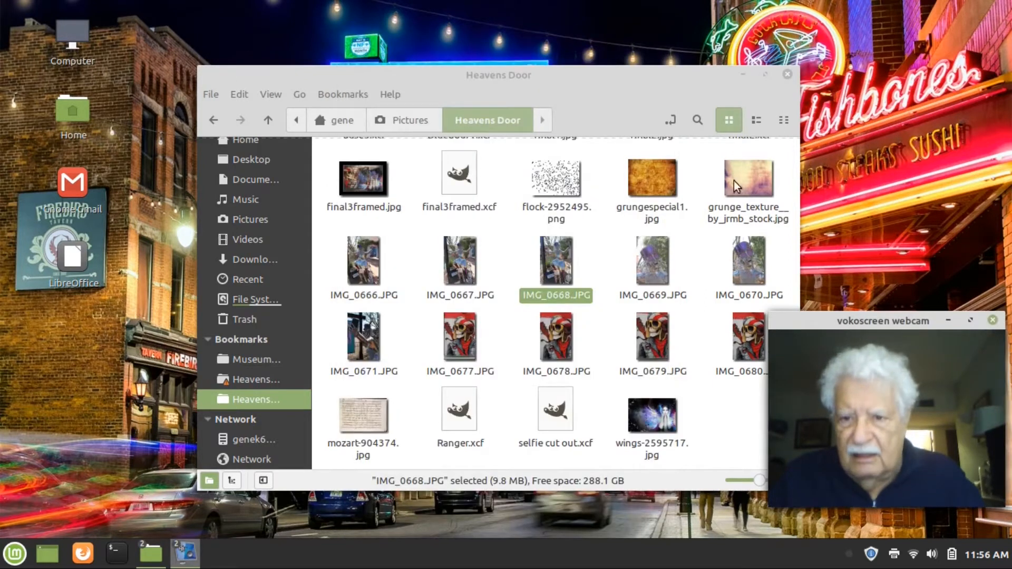
double_click(754, 256)
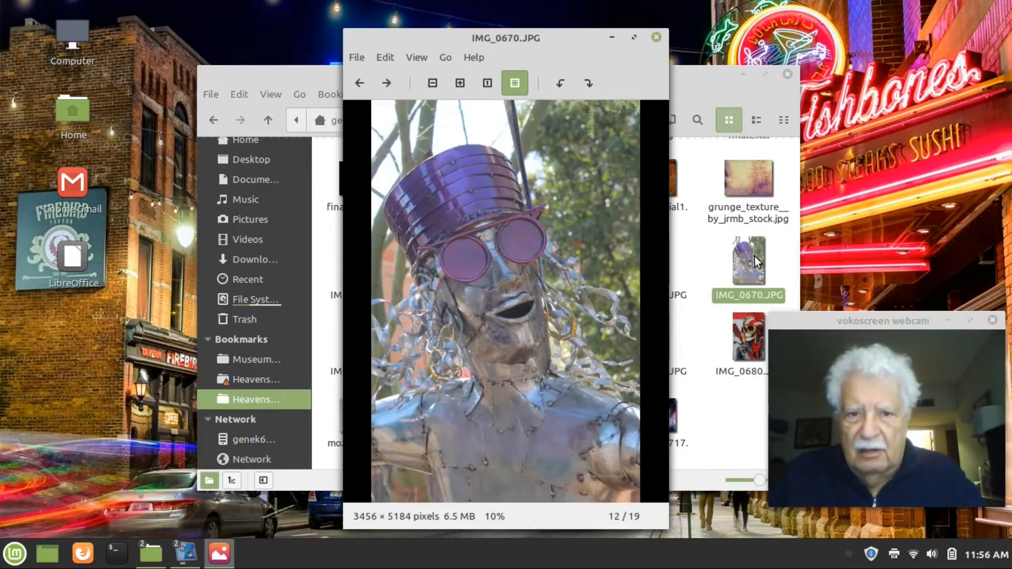
left_click(656, 37)
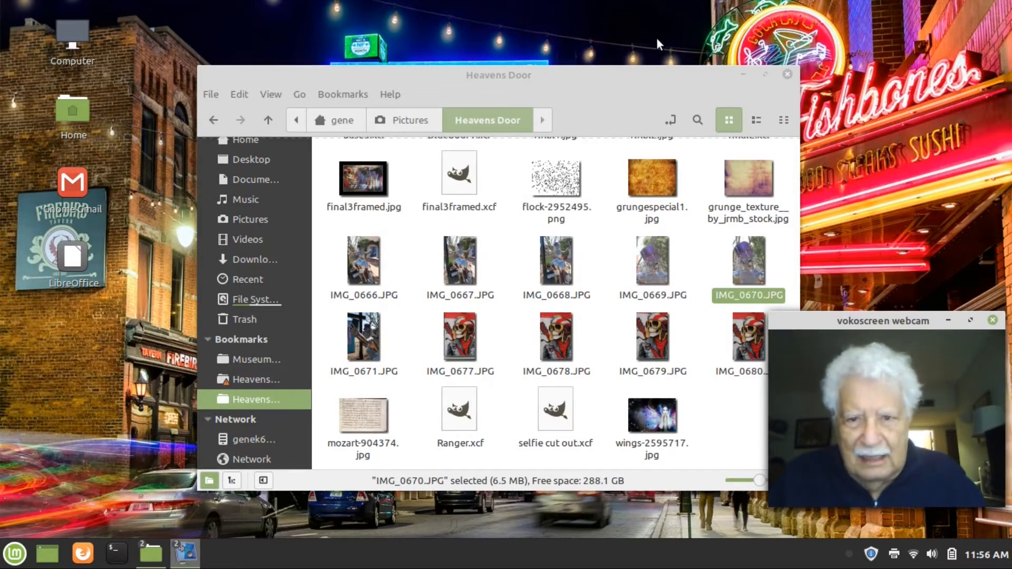
double_click(652, 421)
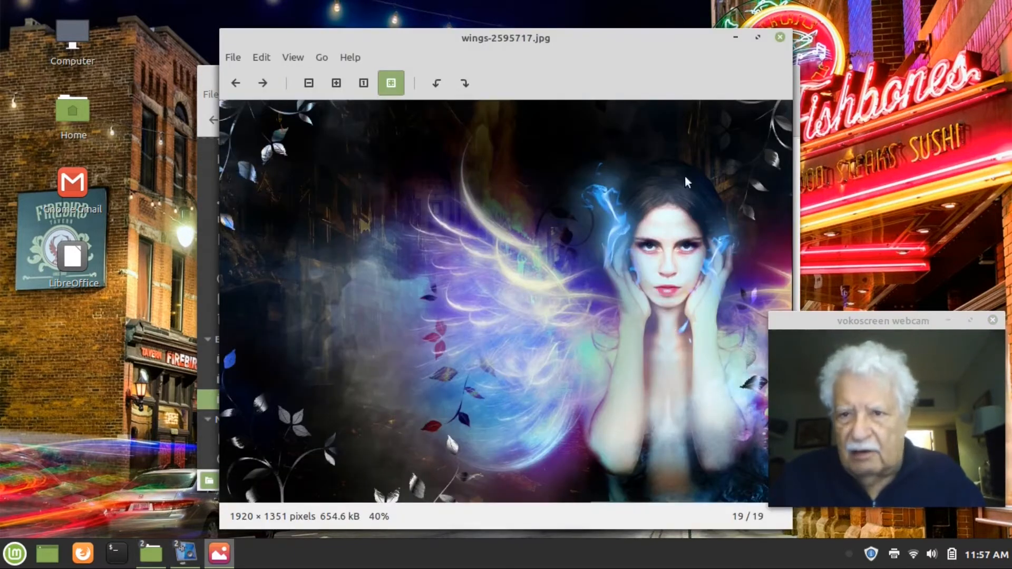
left_click(782, 40)
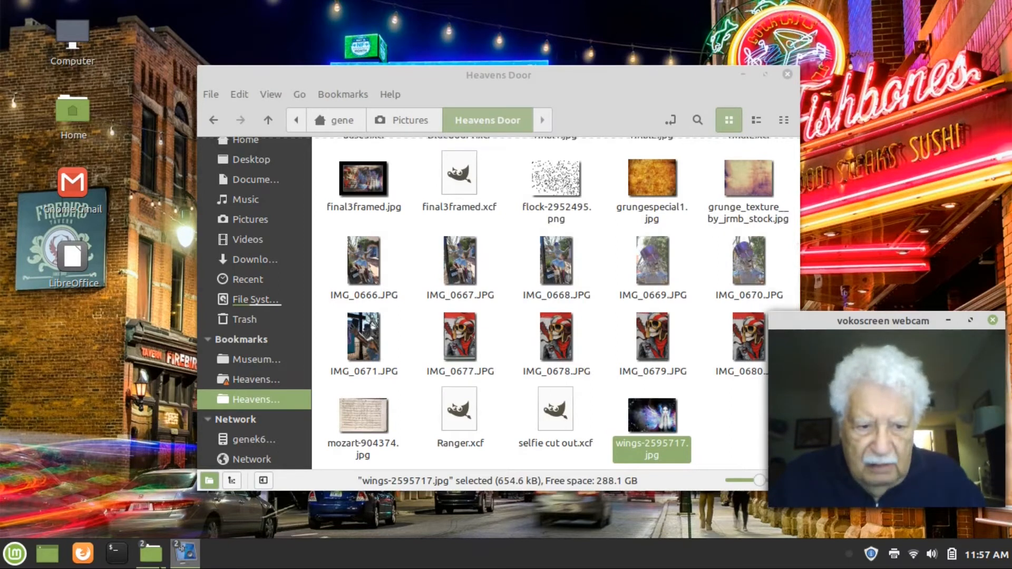
left_click(180, 548)
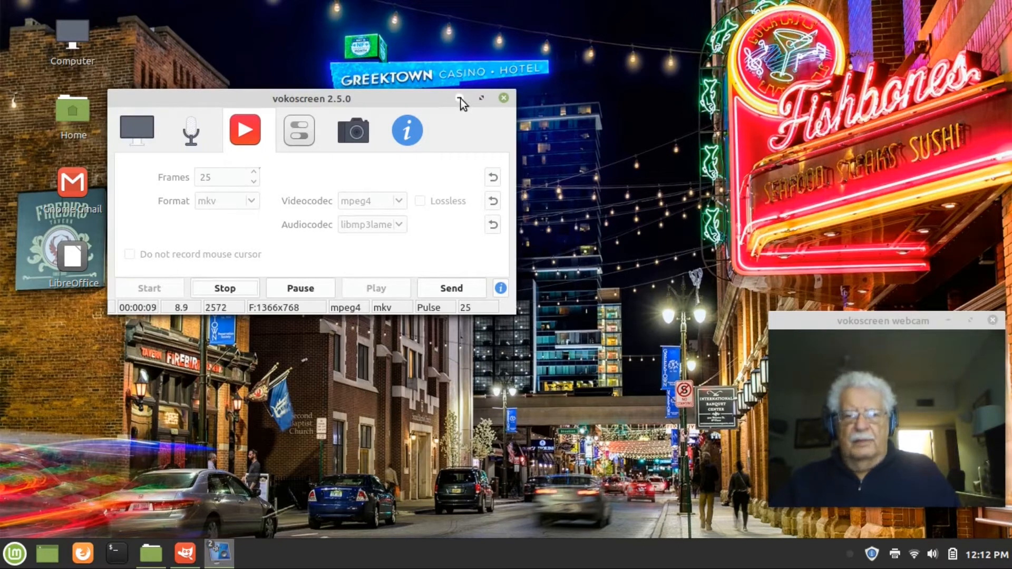
left_click(460, 98)
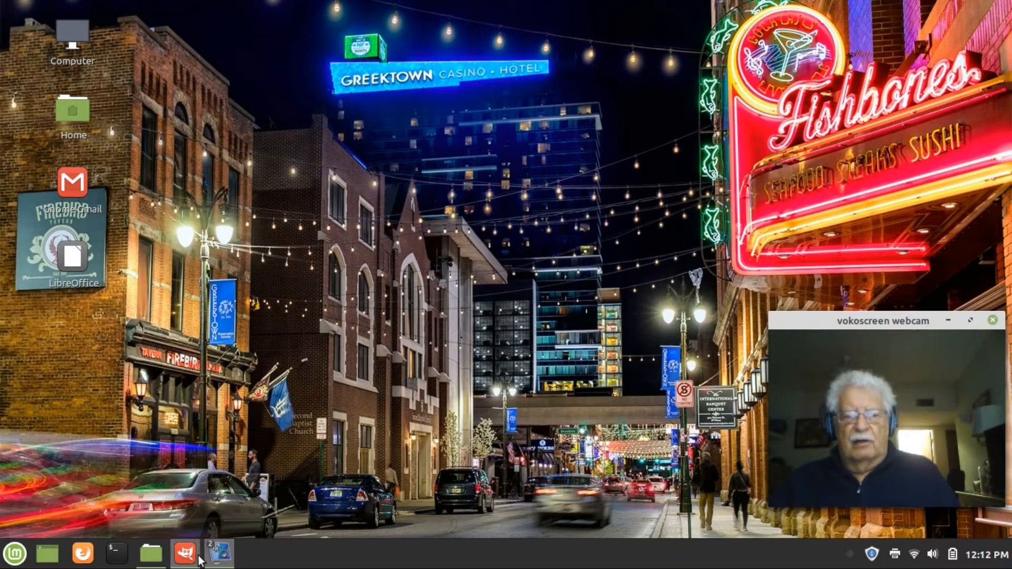
mouse_move(219, 553)
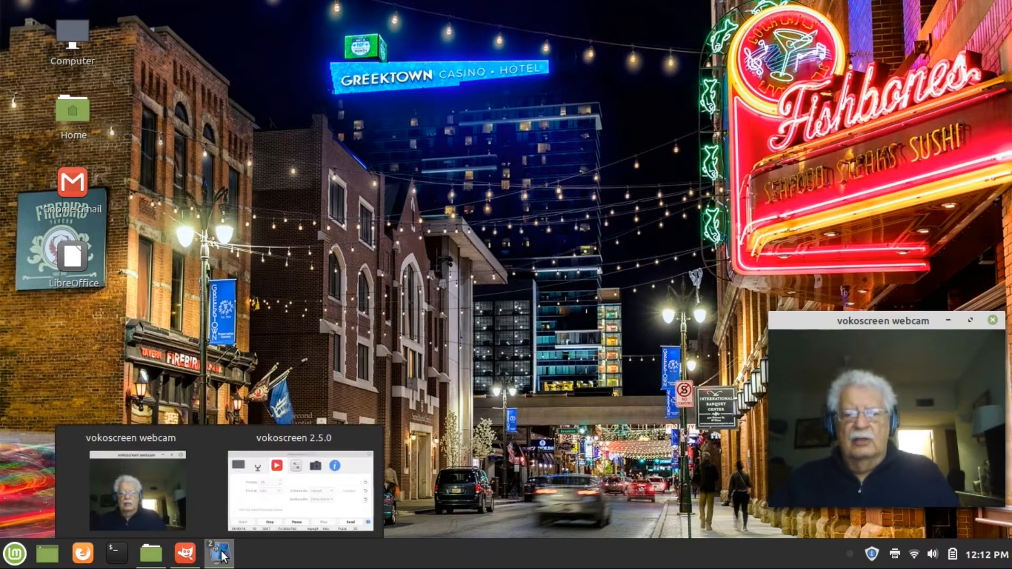
left_click(166, 499)
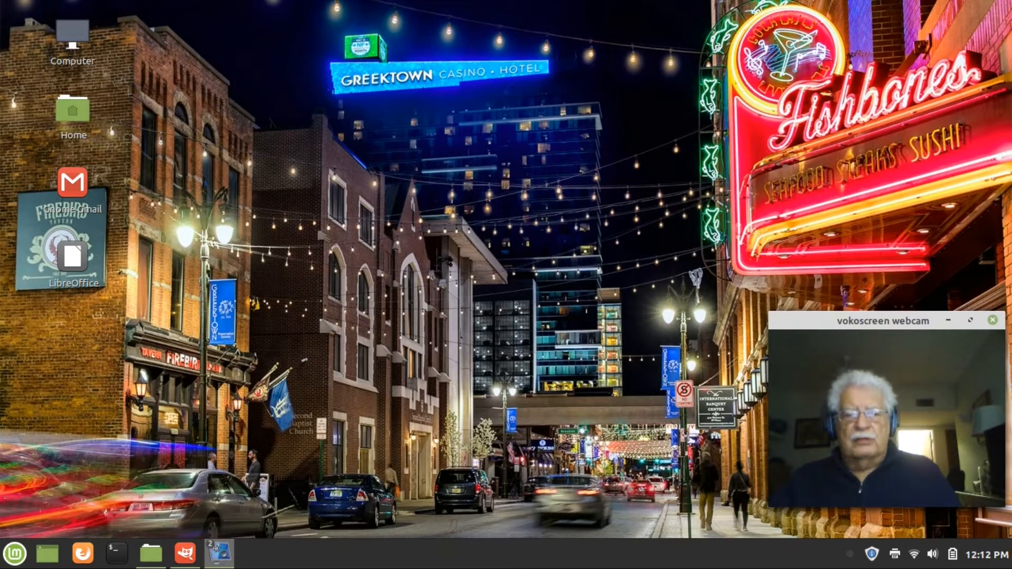
mouse_move(215, 559)
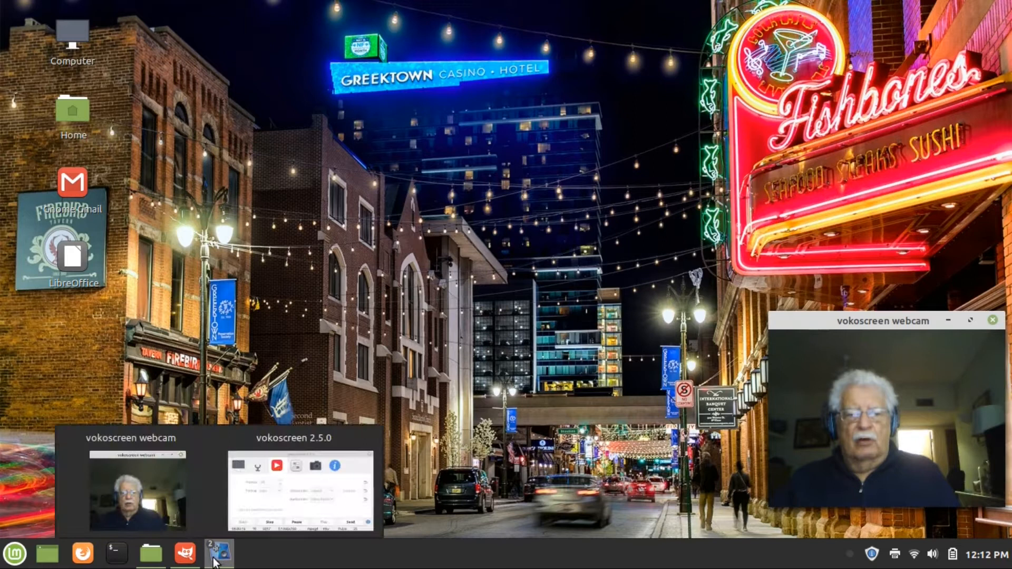
- Switch to GIMP with base5.xcf and hide all five layers, from Background up to Ranger.xcf
left_click(187, 554)
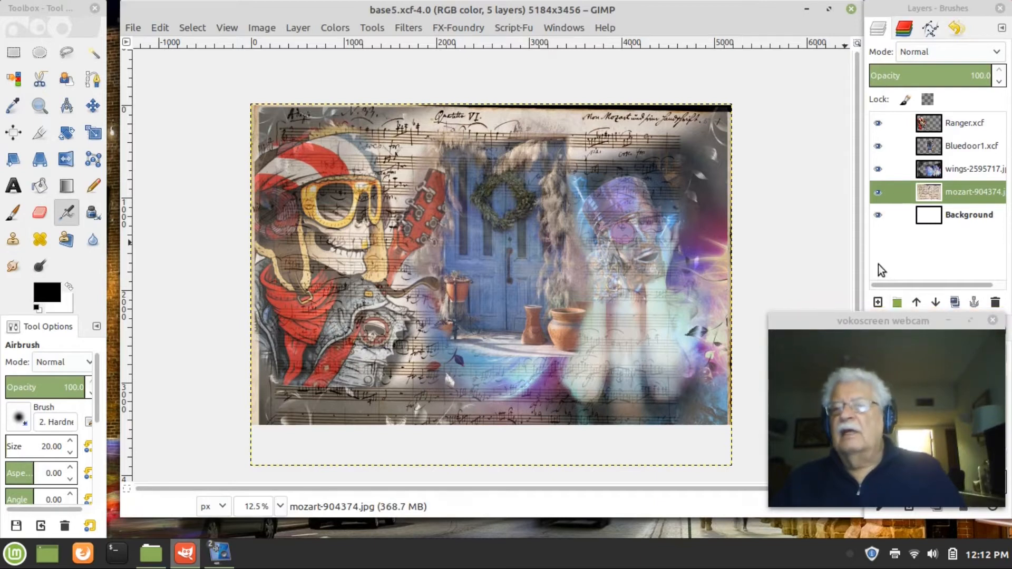
left_click(877, 215)
left_click(876, 214)
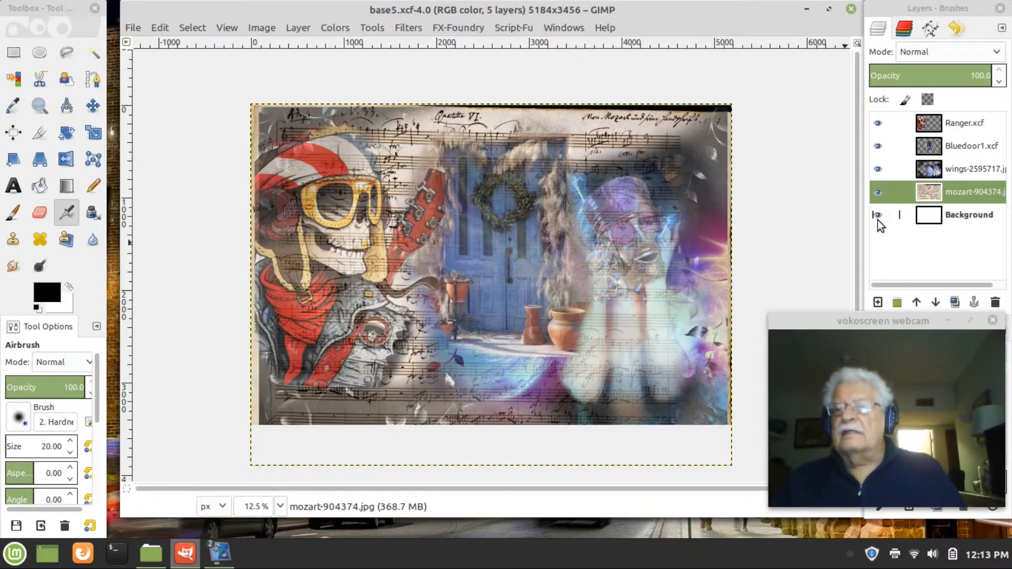
left_click(877, 215)
left_click(877, 191)
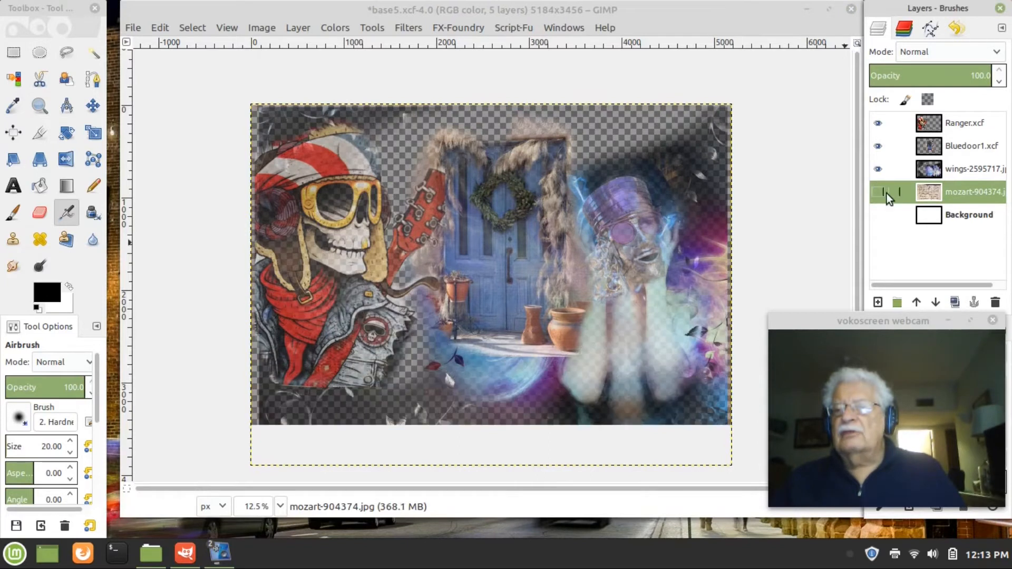
left_click(877, 169)
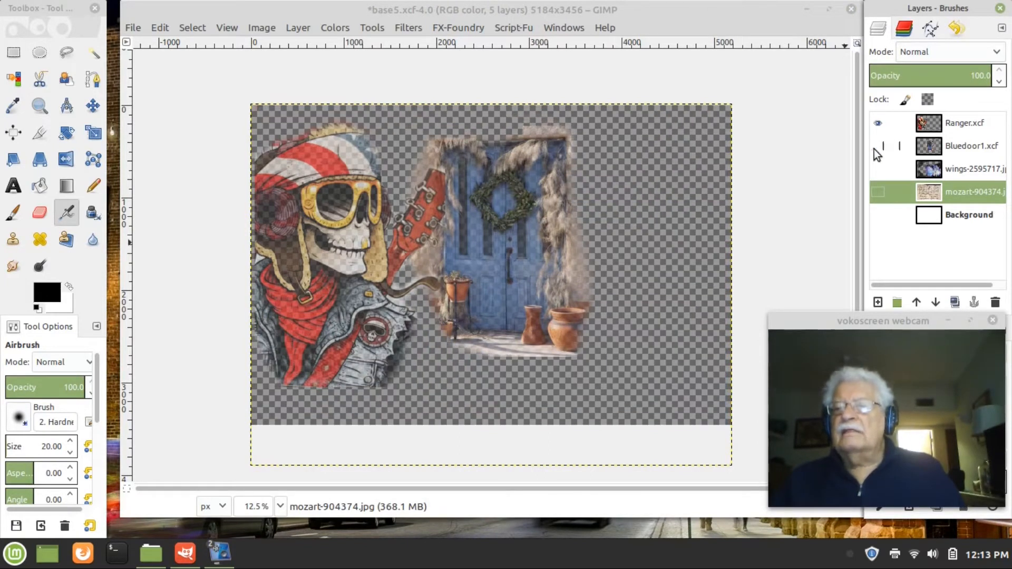
left_click(877, 146)
left_click(876, 124)
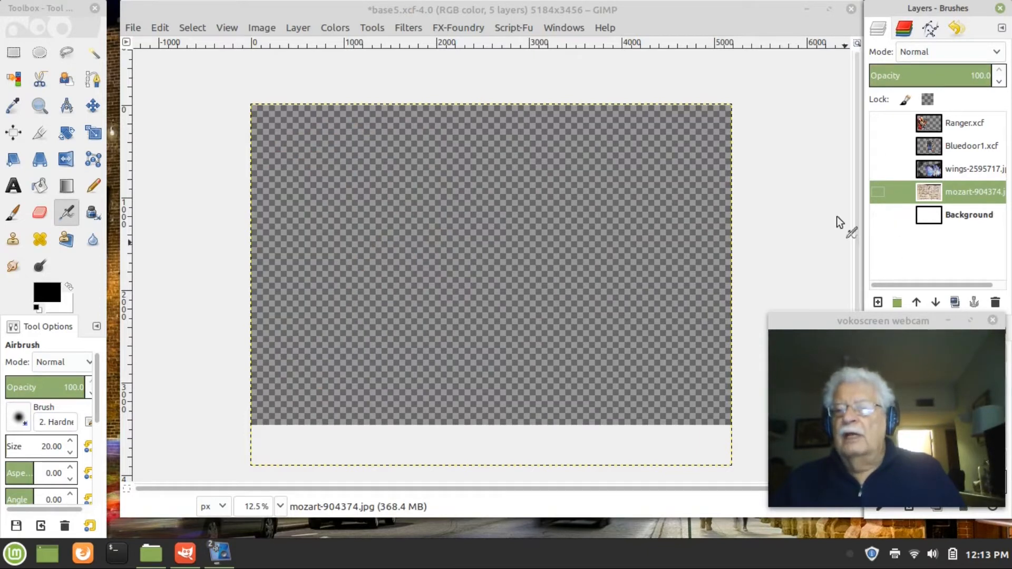
- Show the layers one by one from the bottom up: Background, mozart-904374.jpg, wings-2595717.jpg, Bluedoor1.xcf and Ranger.xcf
left_click(875, 216)
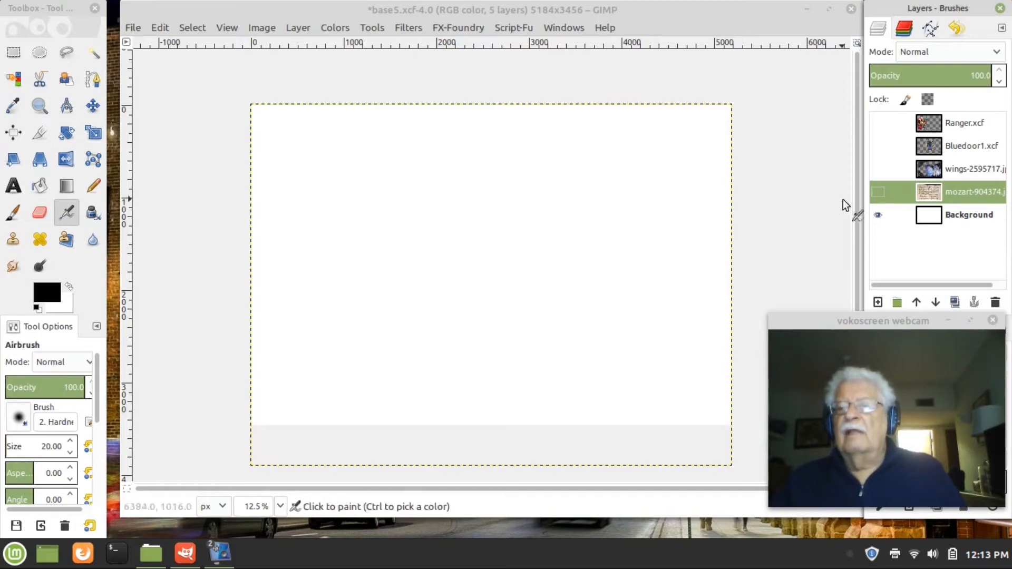
left_click(879, 193)
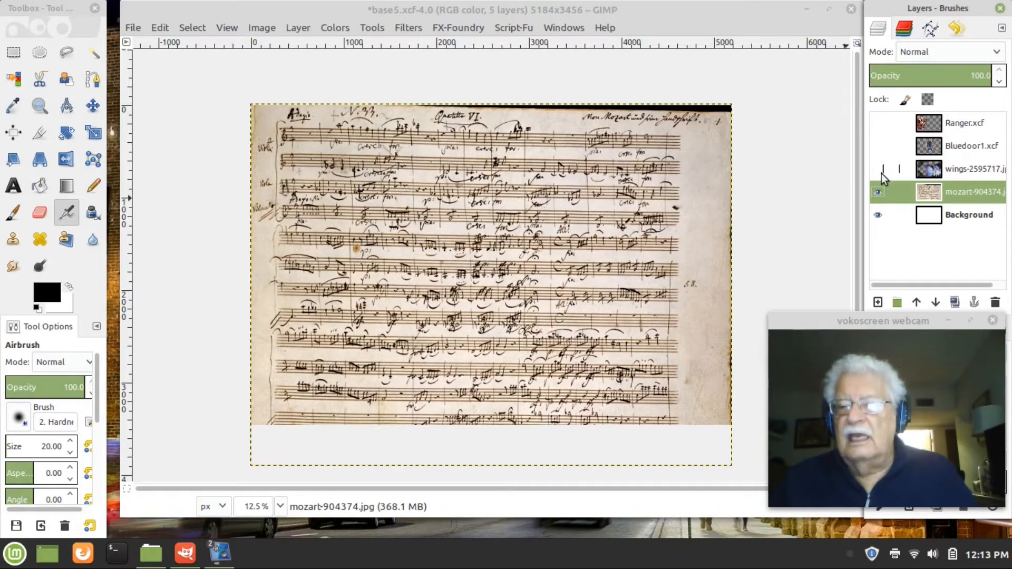
left_click(878, 171)
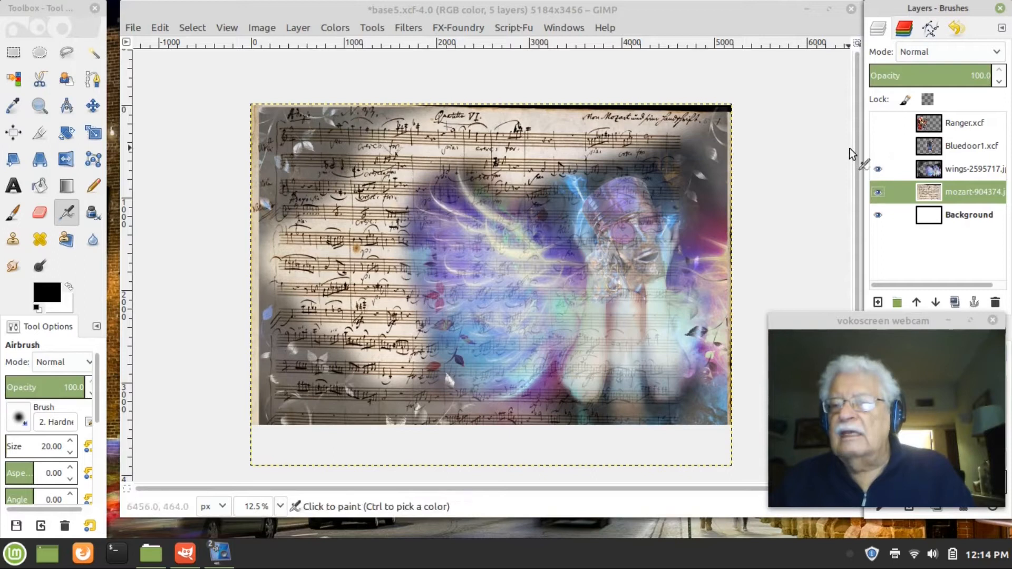
left_click(872, 150)
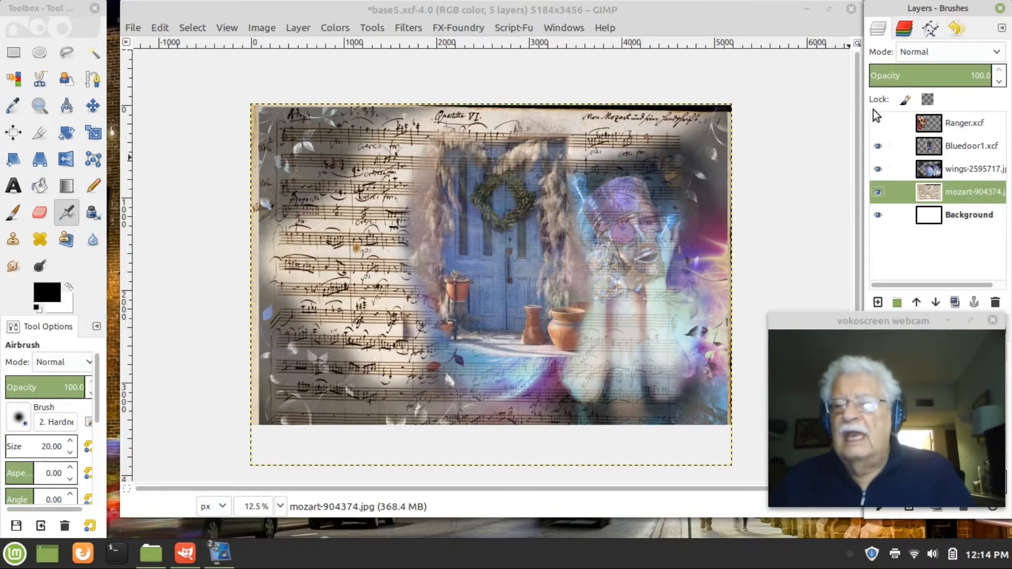
left_click(883, 122)
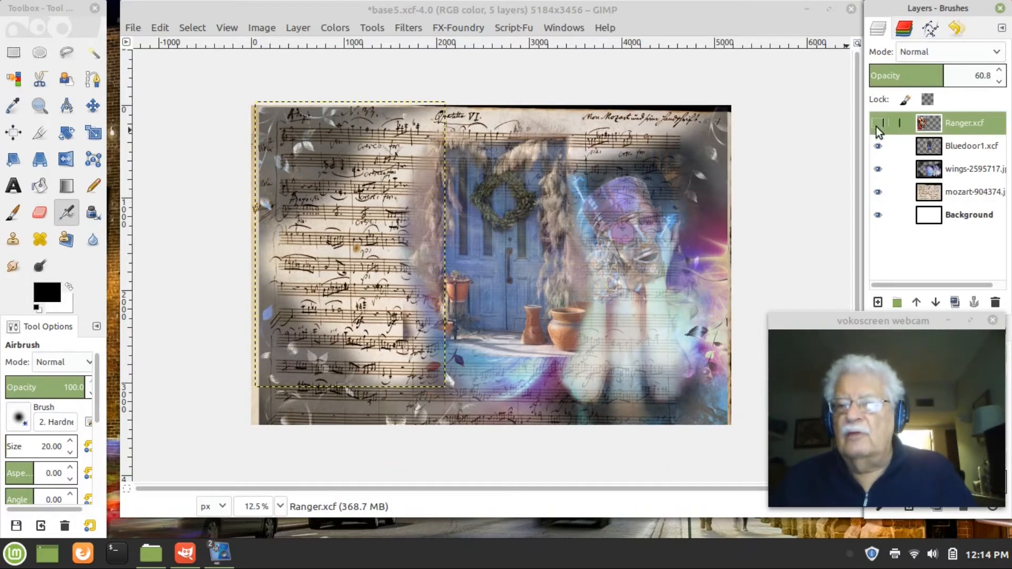
left_click(876, 126)
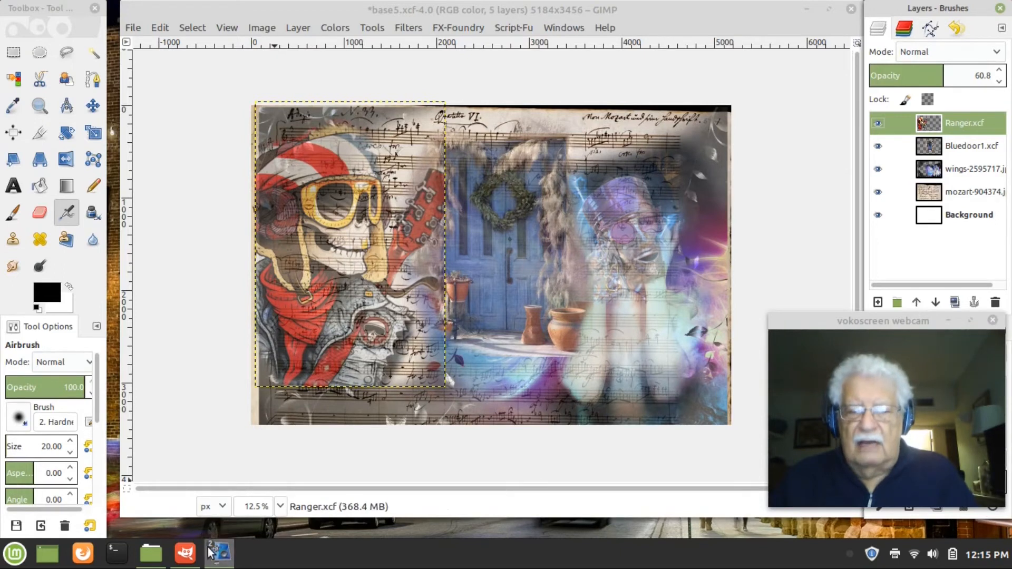
mouse_move(211, 552)
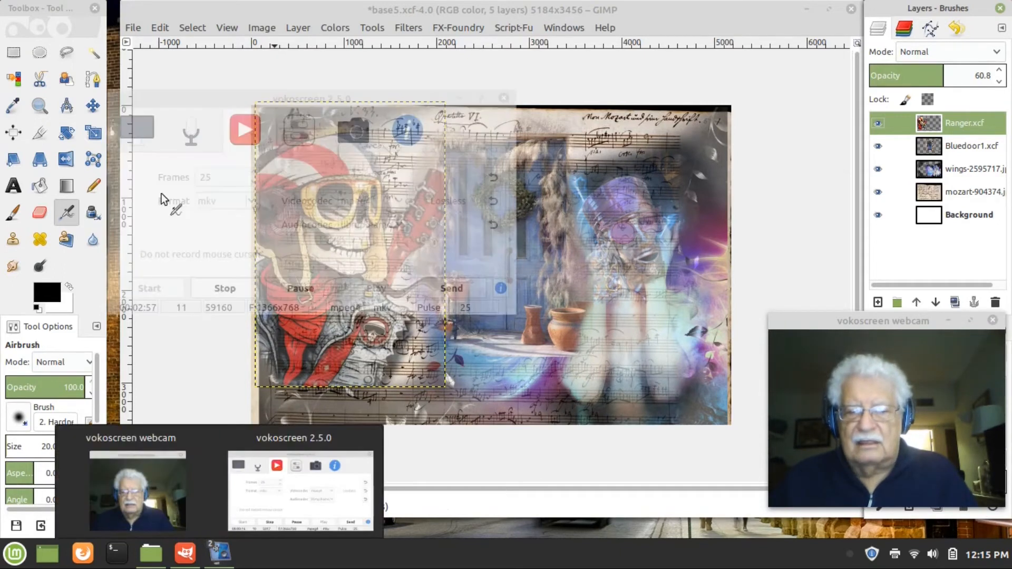